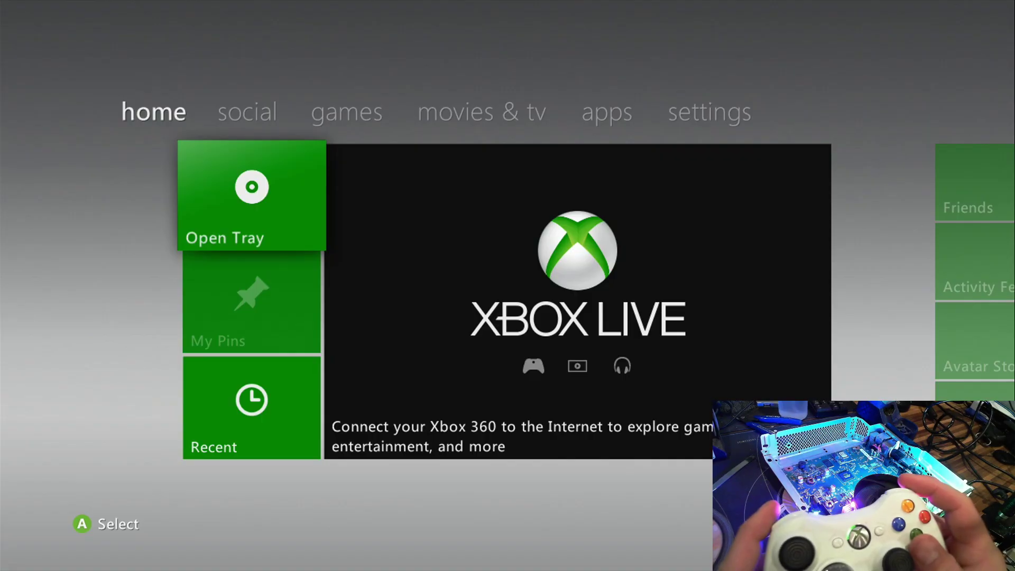
Open My Games from the games section and launch the homebrew dashboard with games discovery
key(Right)
key(Right)
key(Right)
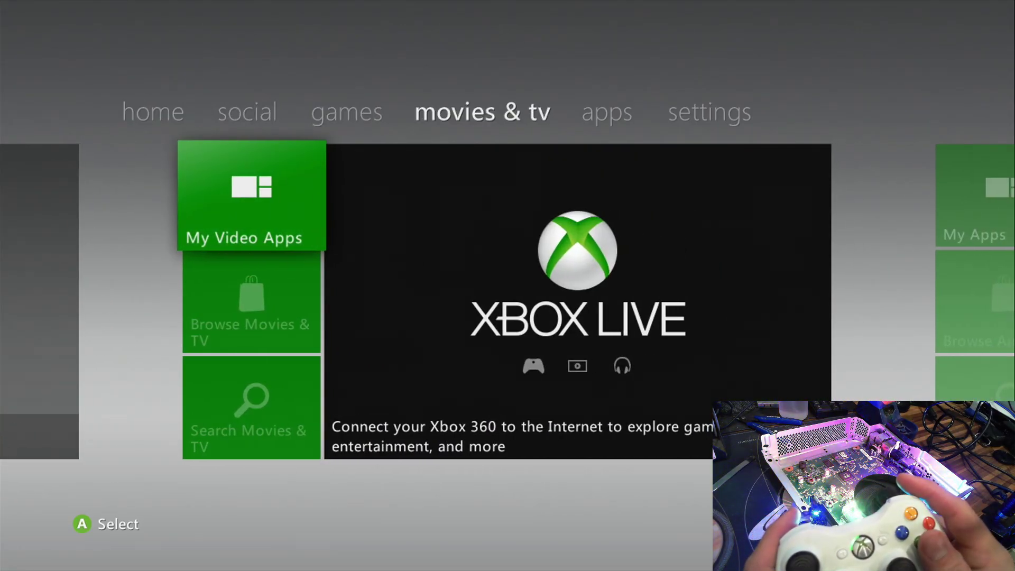
key(Left)
key(Return)
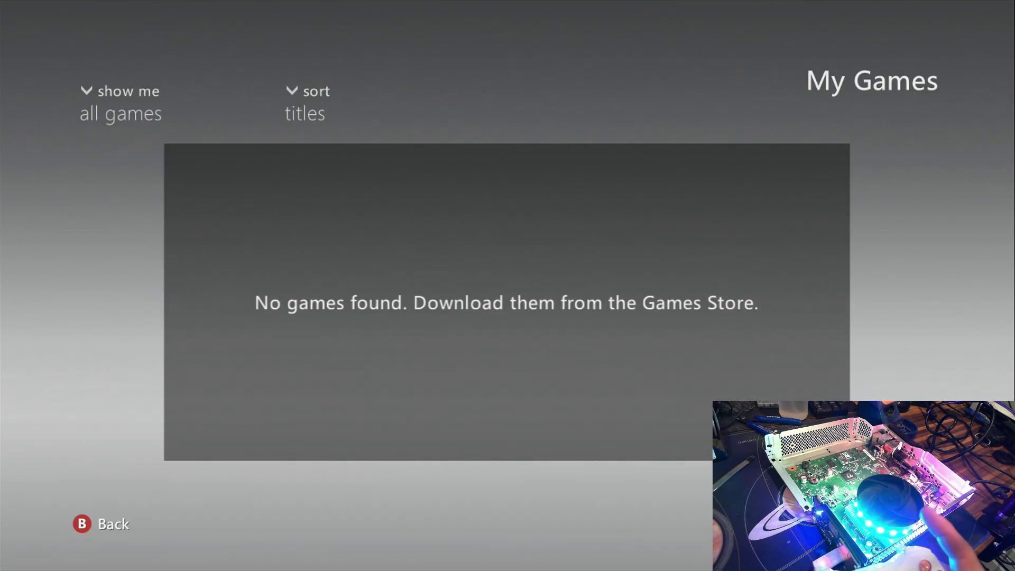
key(Return)
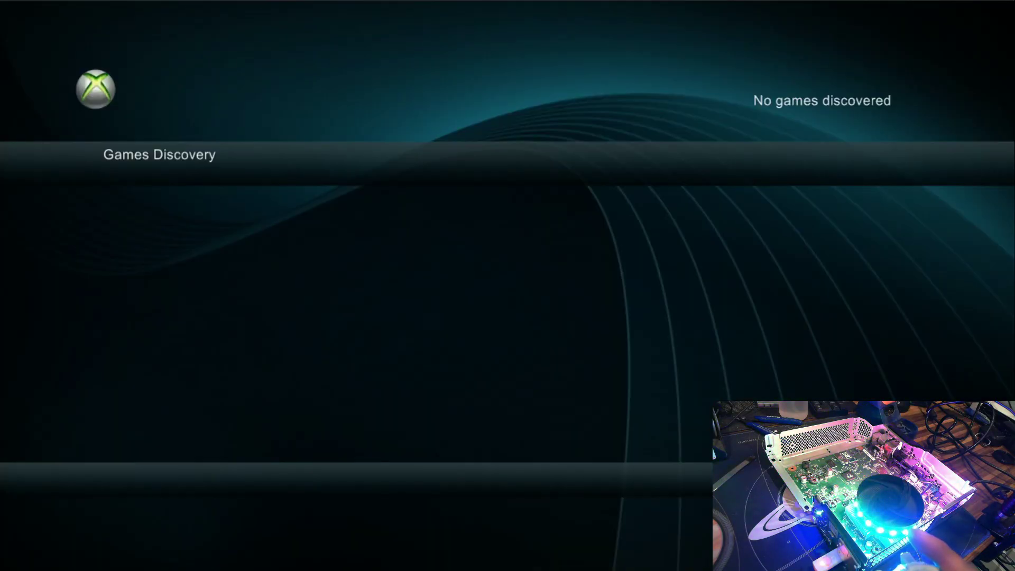
Launch the Xlume LED control app from the homebrew dashboard
key(Return)
key(Down)
key(Down)
key(Down)
key(Down)
key(Return)
Choose the LEDs OFF static effect and apply it to the console's lighting
key(Down)
key(Down)
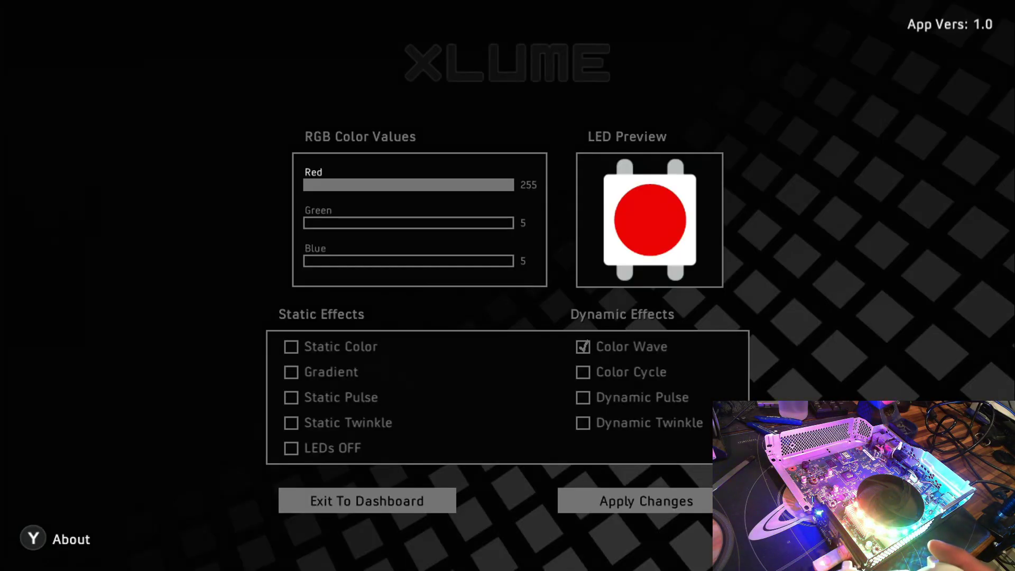
key(Down)
key(Down)
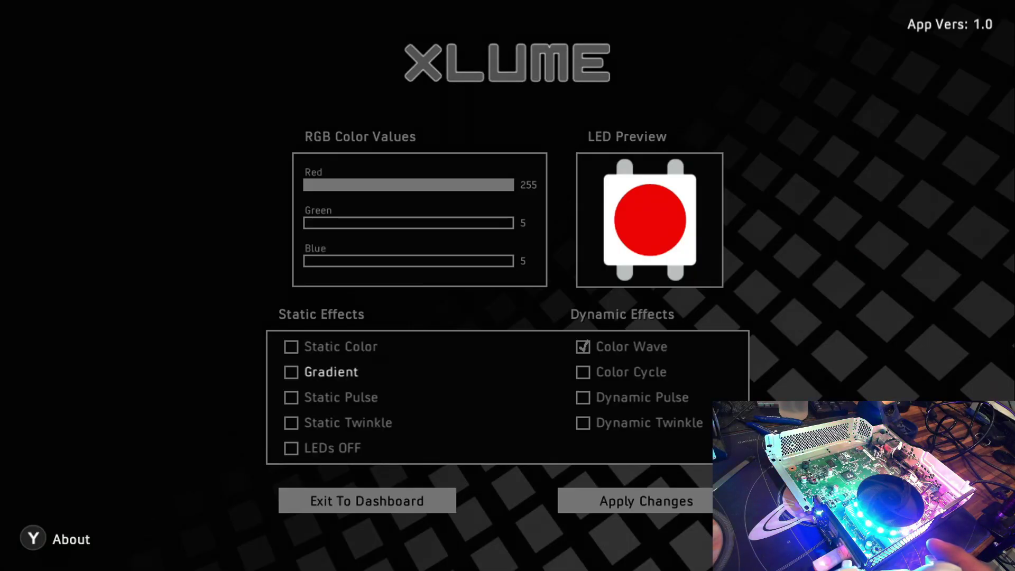
key(Down)
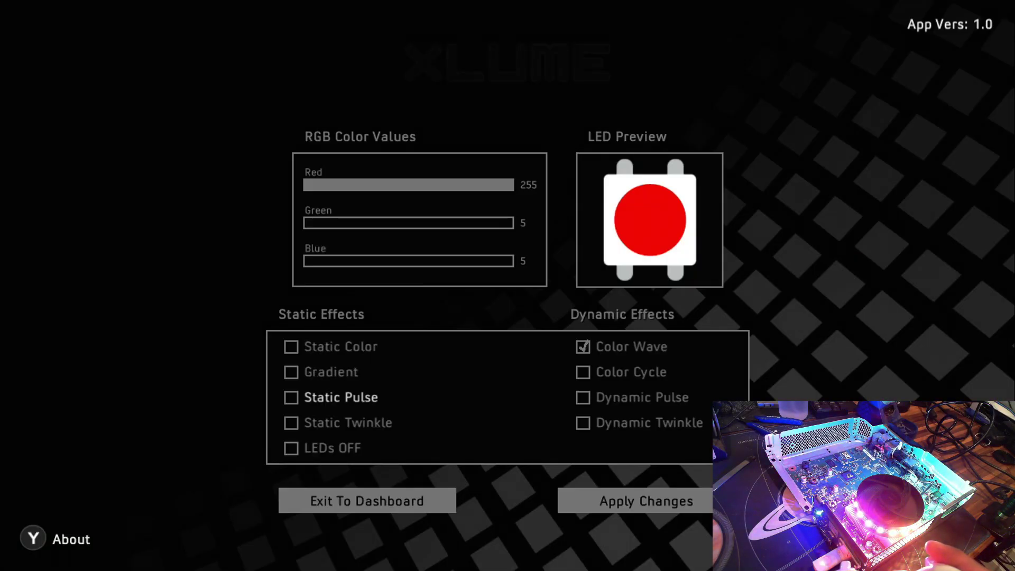
key(Down)
key(Down)
key(Return)
key(Right)
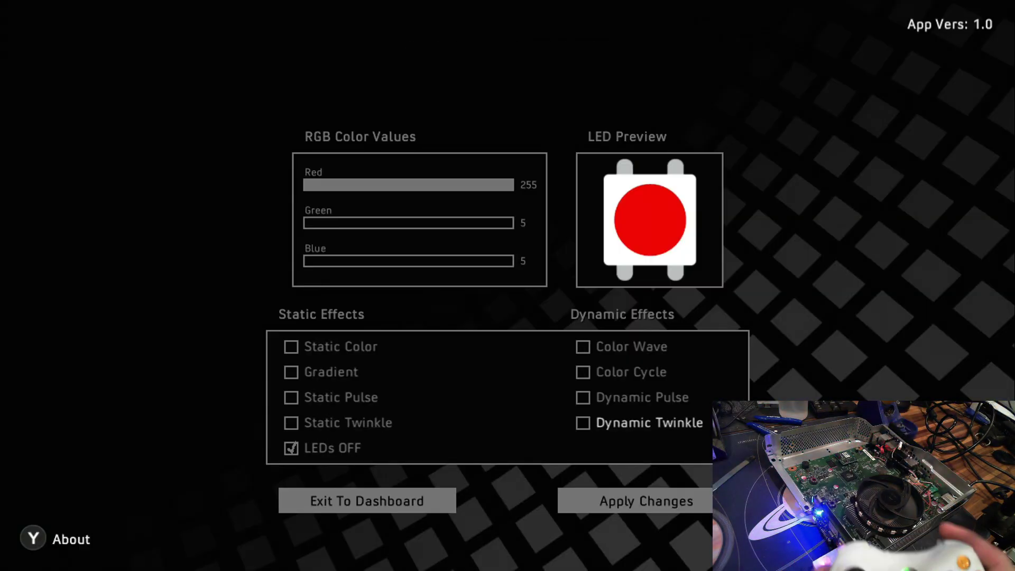
key(Down)
key(Return)
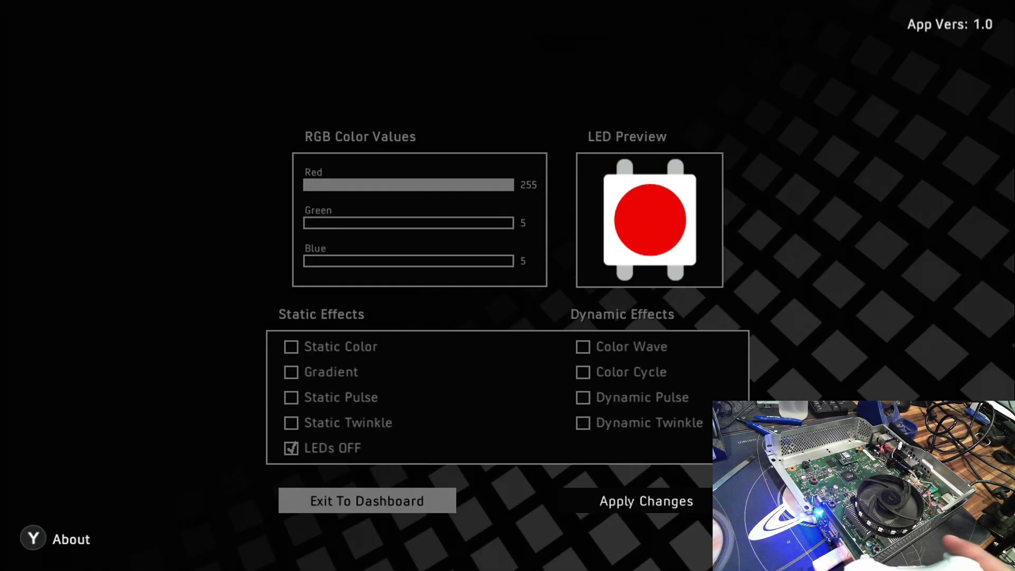
Choose the Dynamic Pulse effect and apply it to the LEDs
key(Up)
key(Up)
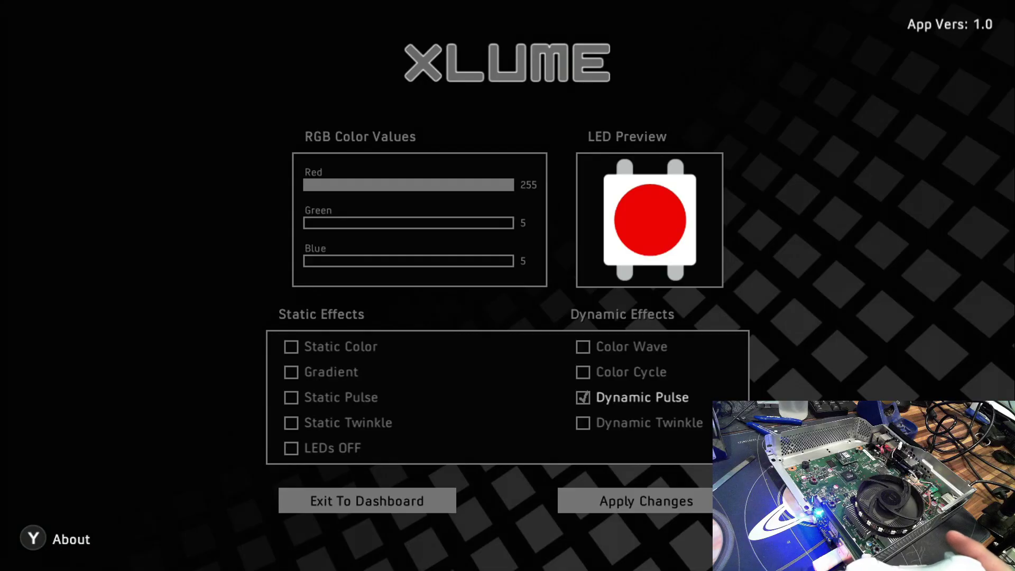
key(Down)
key(Down)
key(Return)
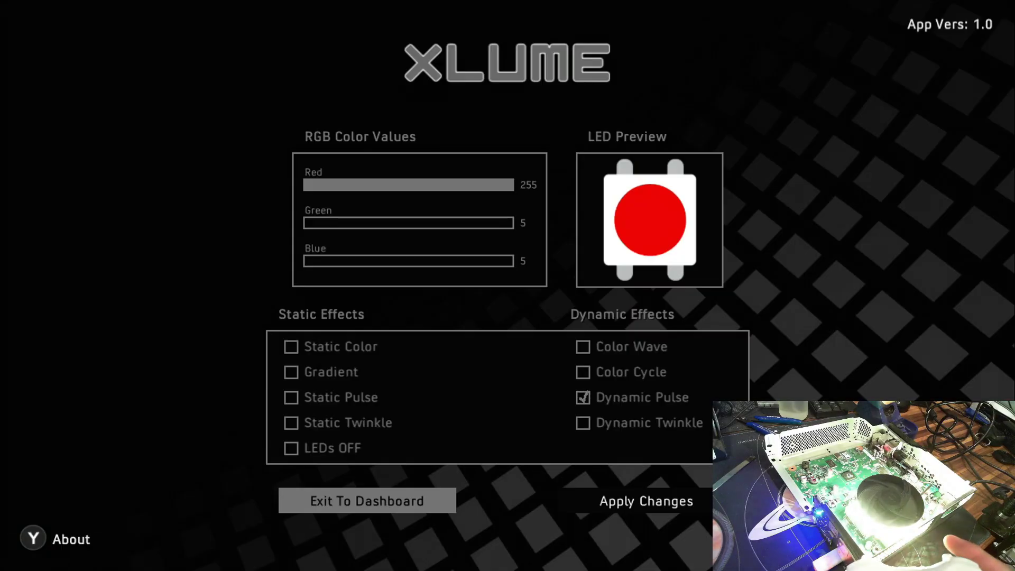
Choose the Color Wave dynamic effect and apply it to the LEDs
key(Up)
key(Up)
key(Up)
key(Up)
key(Return)
key(Down)
key(Down)
key(Down)
key(Down)
key(Return)
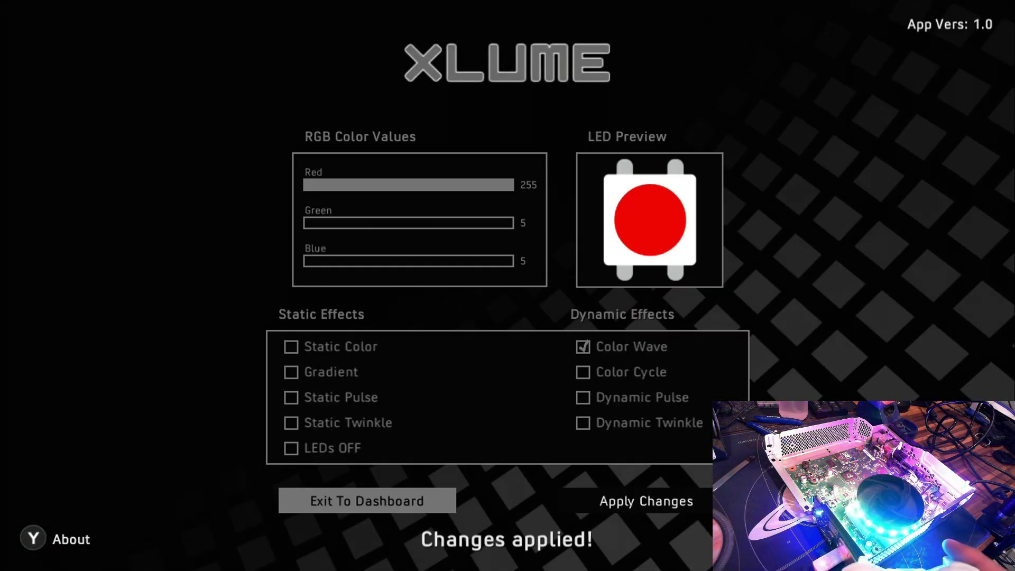
Select the Static Color effect and lower the Red colour value to 0
key(Up)
key(Left)
key(Up)
key(Up)
key(Up)
key(Up)
key(Up)
key(Up)
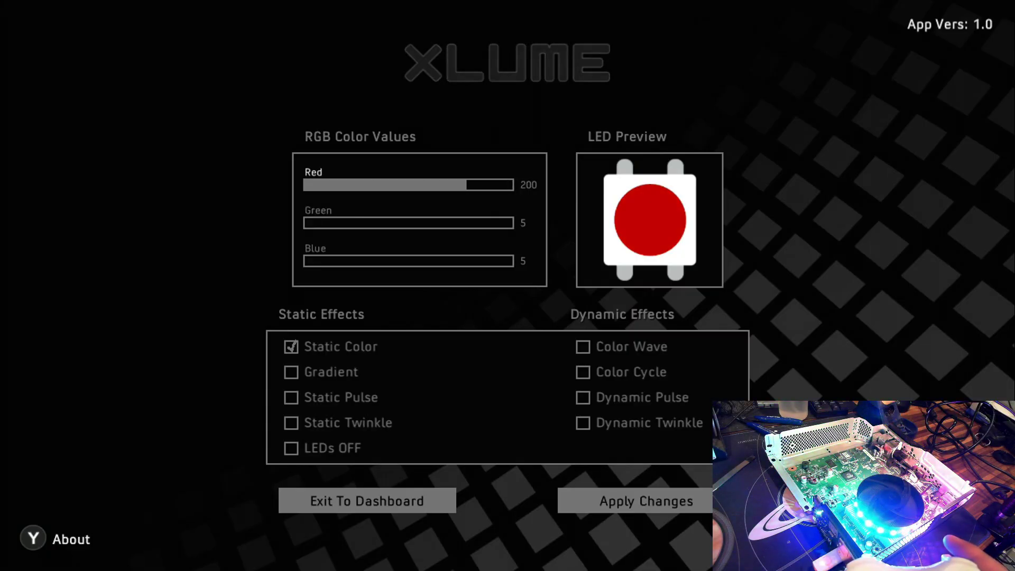
key(Left)
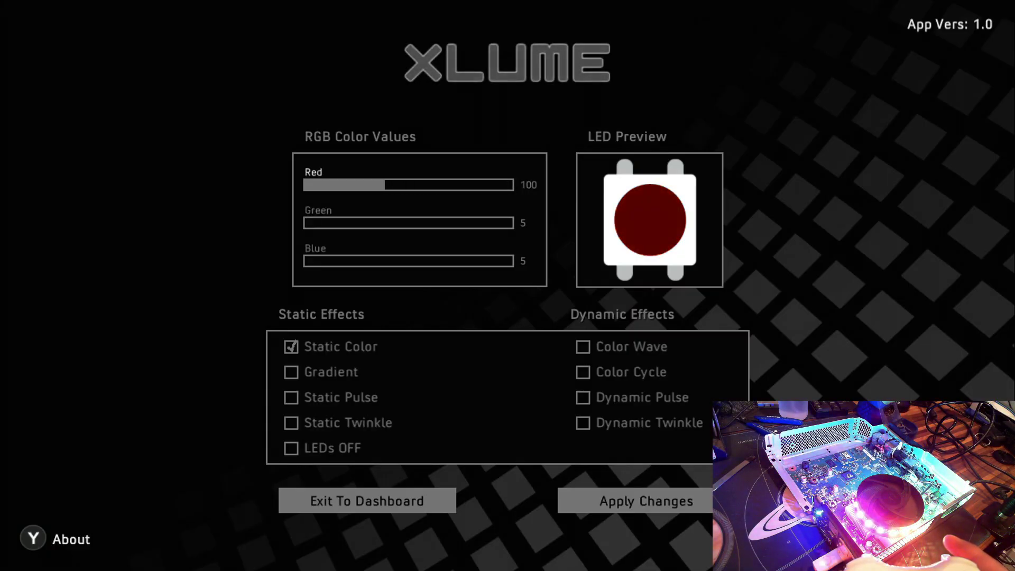
key(Left)
key(Left)
key(Left)
key(Left)
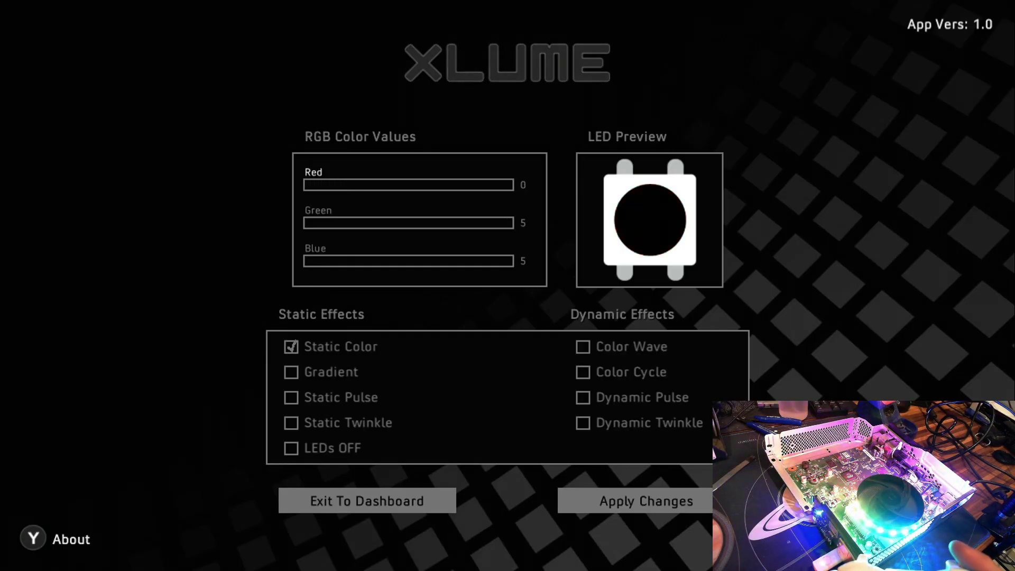
Raise the Green colour value to 255 for the static colour
key(Down)
key(Right)
key(Right)
key(Right)
key(Right)
key(Right)
key(Right)
key(Right)
key(Right)
key(Right)
key(Right)
key(Right)
key(Right)
key(Right)
key(Right)
key(Right)
key(Right)
key(Right)
key(Right)
key(Right)
key(Right)
key(Right)
key(Right)
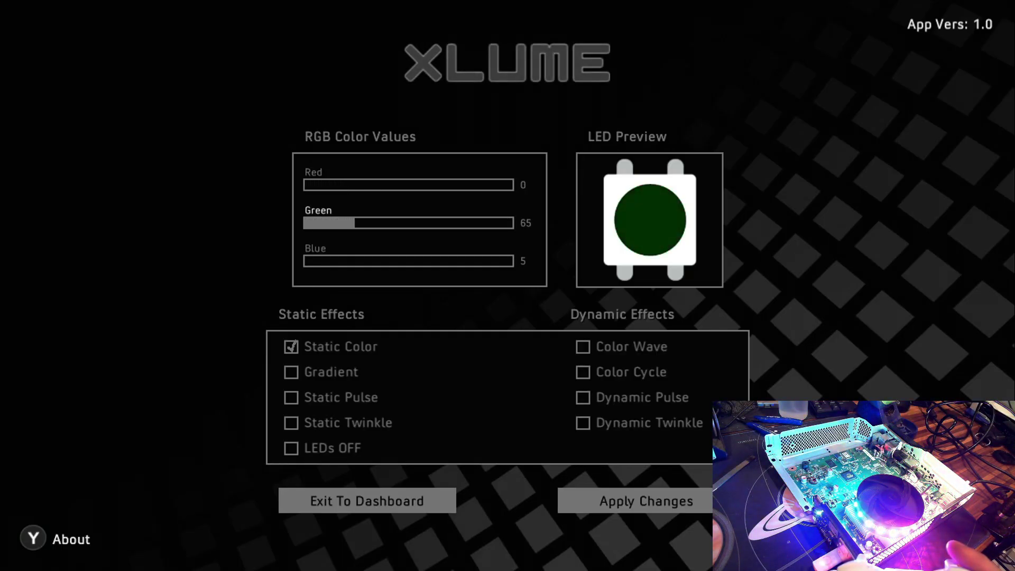
key(Right)
key(Right)
key(Right)
key(Right)
key(Right)
key(Right)
key(Right)
key(Right)
key(Right)
key(Right)
key(Right)
key(Right)
key(Right)
key(Right)
key(Right)
key(Right)
key(Right)
key(Right)
key(Right)
key(Right)
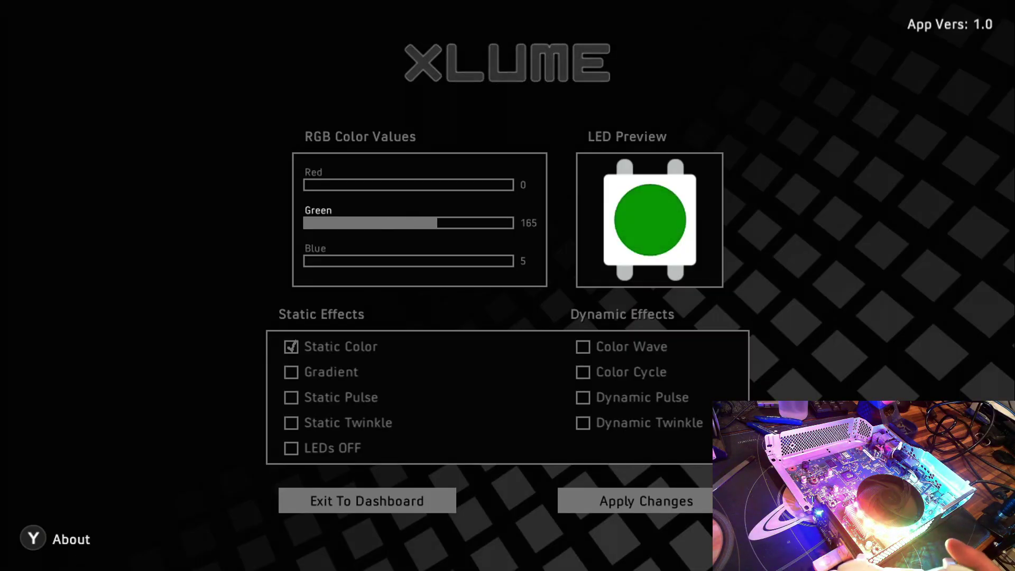
key(Right)
key(Right)
key(Right)
key(Right)
key(Right)
key(Right)
key(Right)
key(Right)
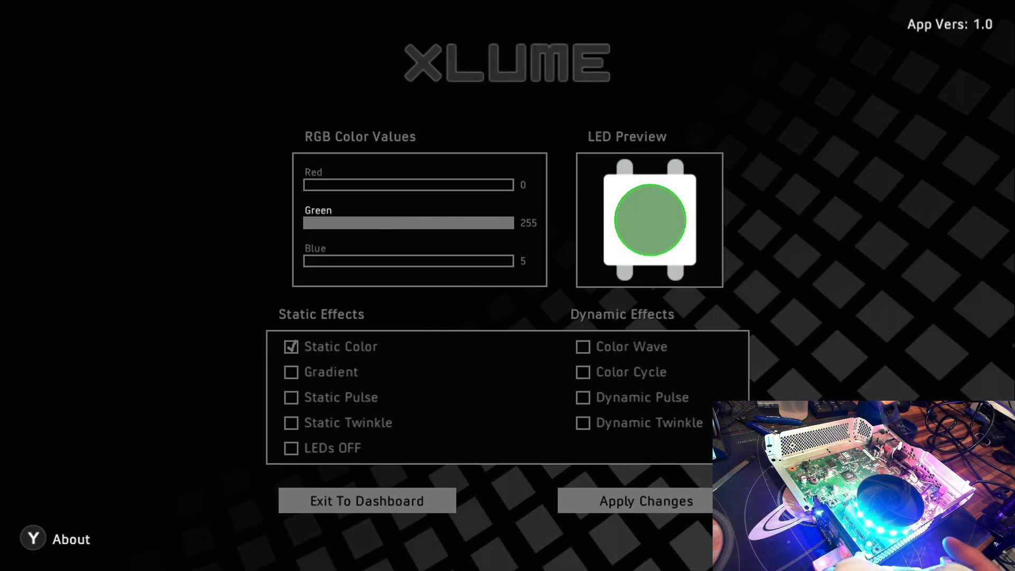
Apply the green static colour to the LEDs
key(Down)
key(Down)
key(Down)
key(Down)
key(Down)
key(Down)
key(Down)
key(Right)
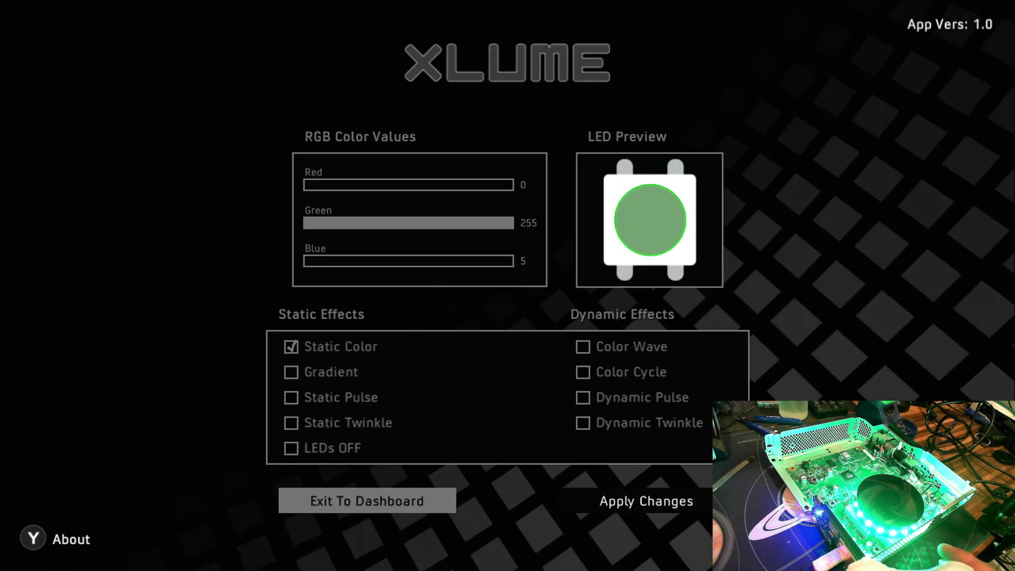
key(Return)
key(Return)
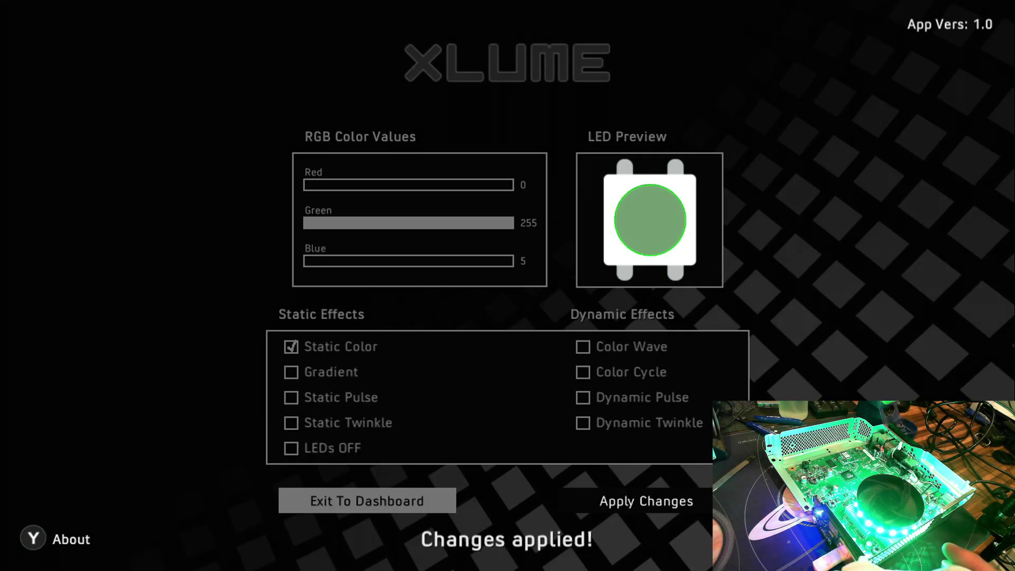
Raise the Blue colour value to 255 for the static colour
key(Up)
key(Up)
key(Up)
key(Up)
key(Up)
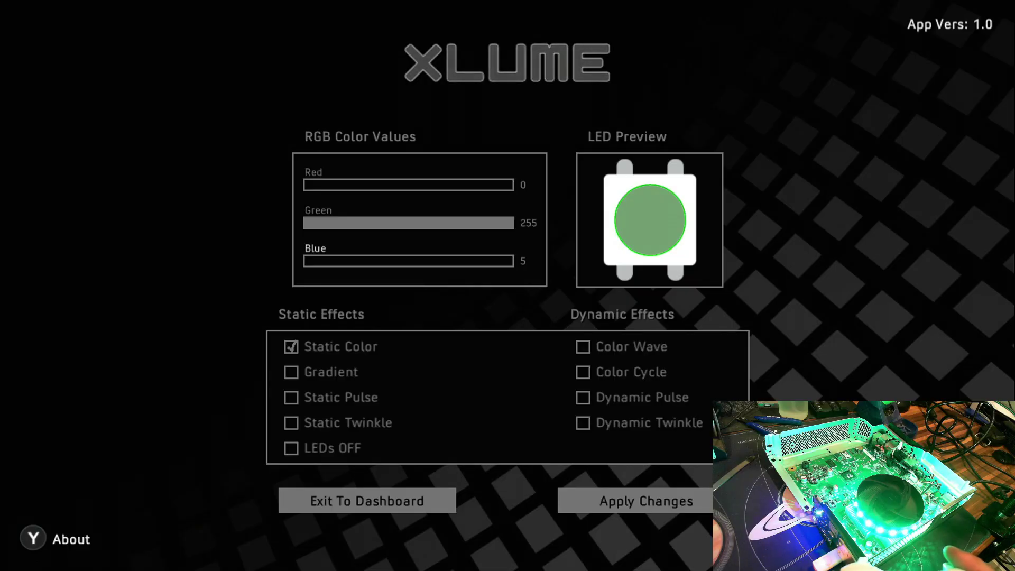
key(Right)
key(Right)
key(Right)
key(Right)
key(Right)
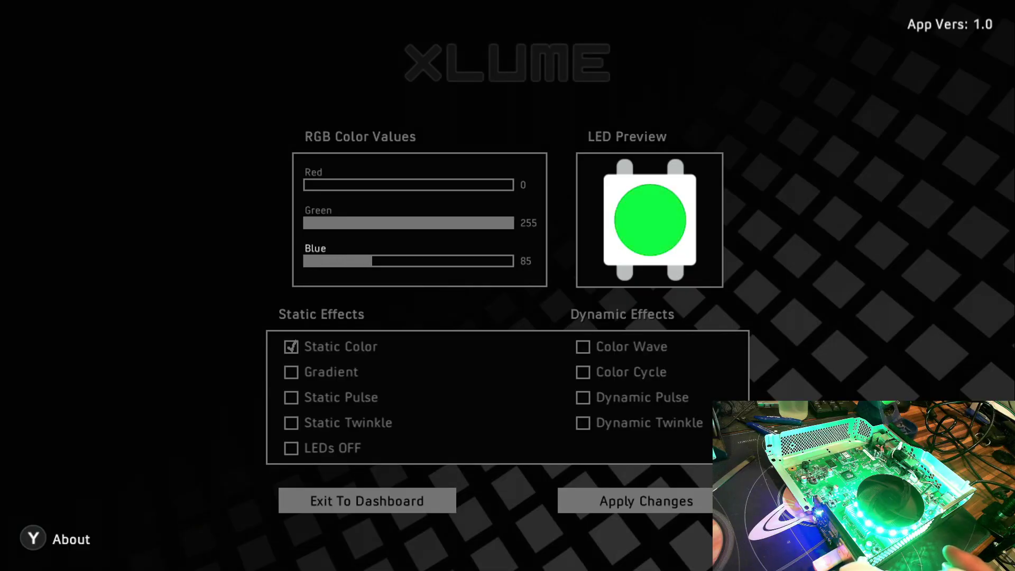
key(Right)
key(Right)
key(Right)
key(Right)
key(Right)
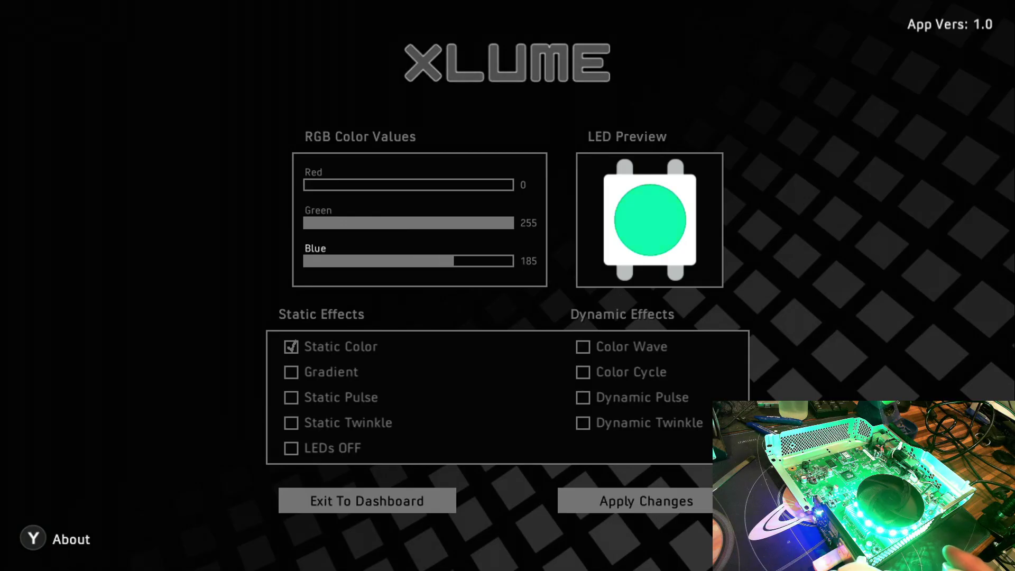
Lower the Green colour value to 140 to get a blue static colour
key(Up)
key(Left)
key(Left)
key(Left)
key(Left)
key(Left)
key(Left)
key(Left)
key(Left)
key(Left)
key(Left)
key(Left)
key(Left)
key(Left)
key(Left)
key(Left)
key(Left)
key(Left)
key(Left)
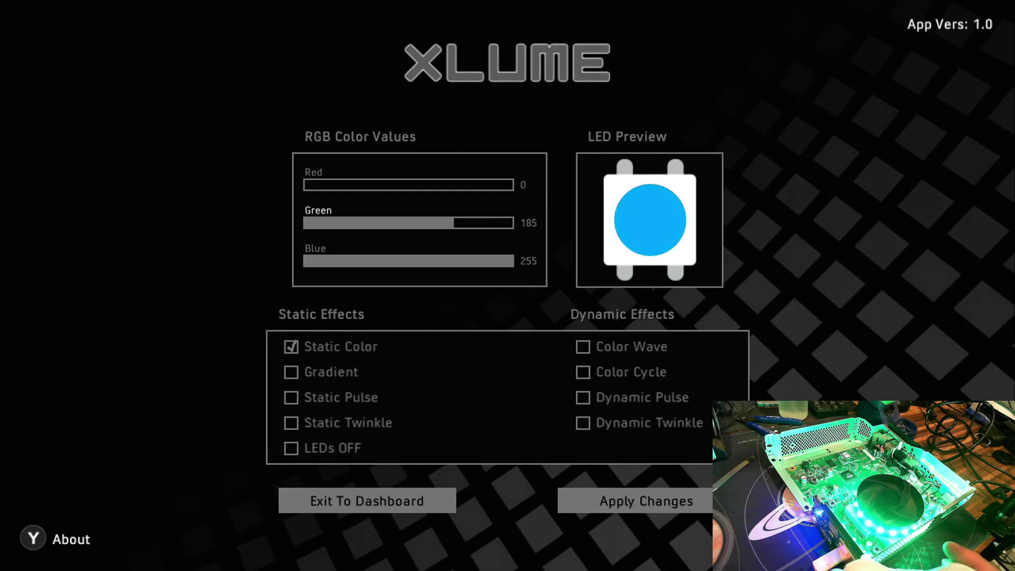
Apply the blue static colour to the LEDs
key(Down)
key(Down)
key(Down)
key(Right)
key(Down)
key(Down)
key(Down)
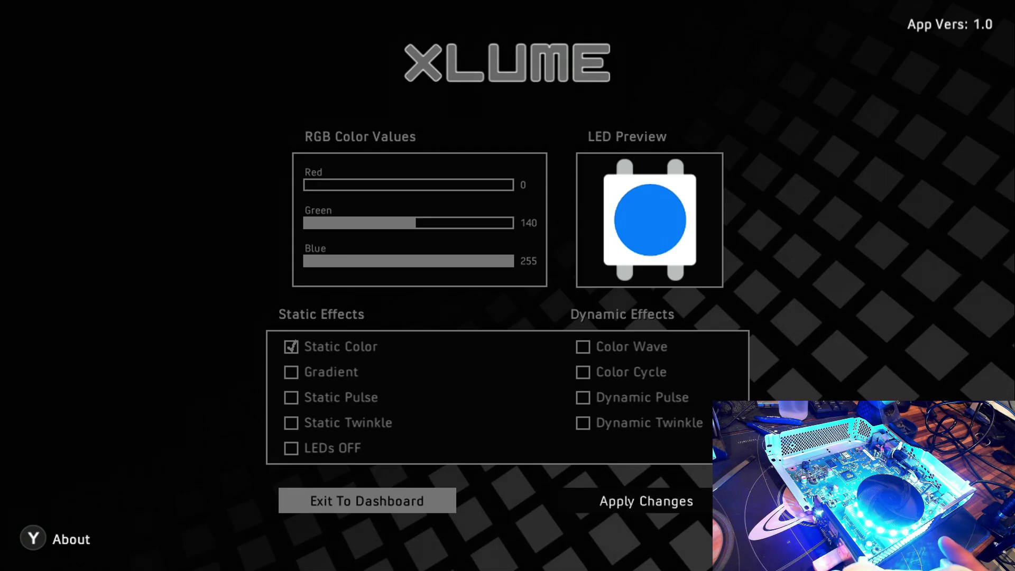
key(Return)
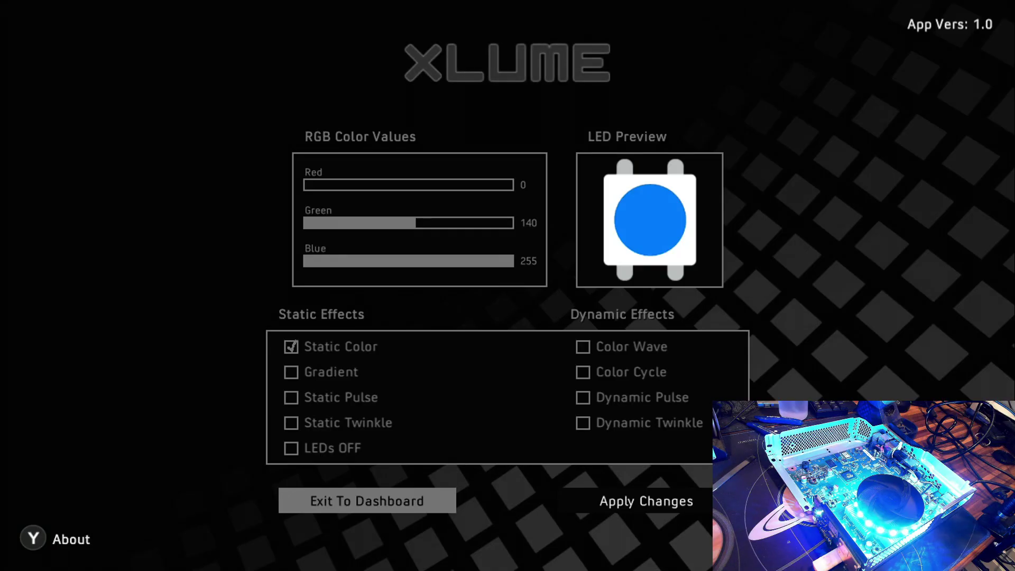
Exit Xlume to the Xbox dashboard and request turning off the console through the Xbox Guide's system options
key(Return)
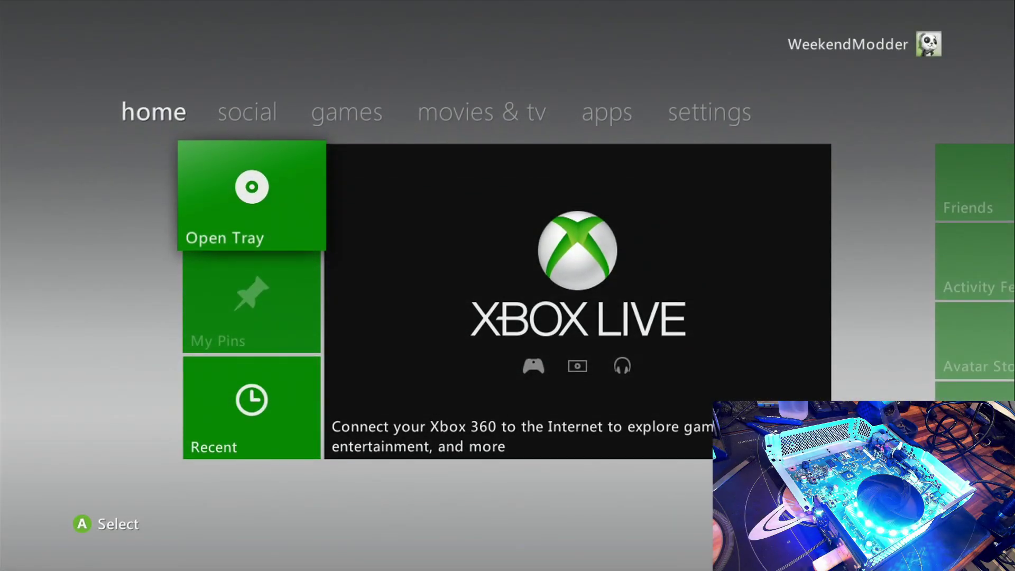
key(super)
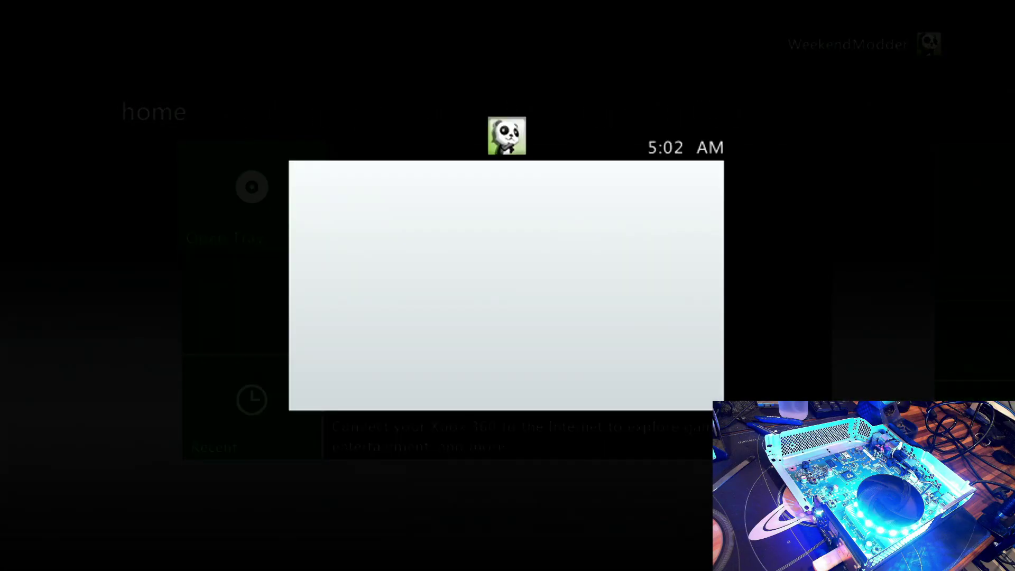
key(Right)
key(Right)
key(Down)
key(Down)
key(Down)
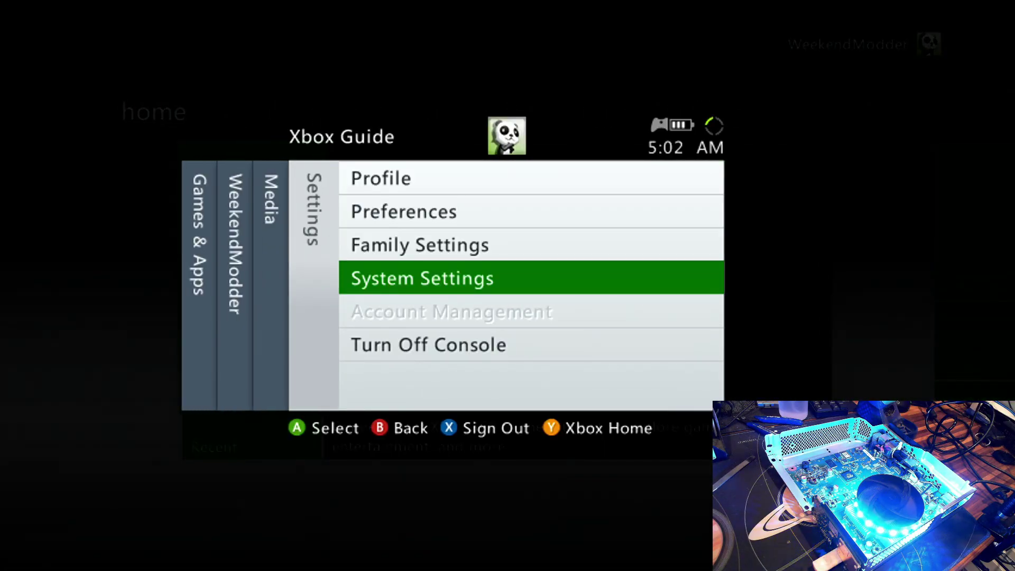
key(Down)
key(Return)
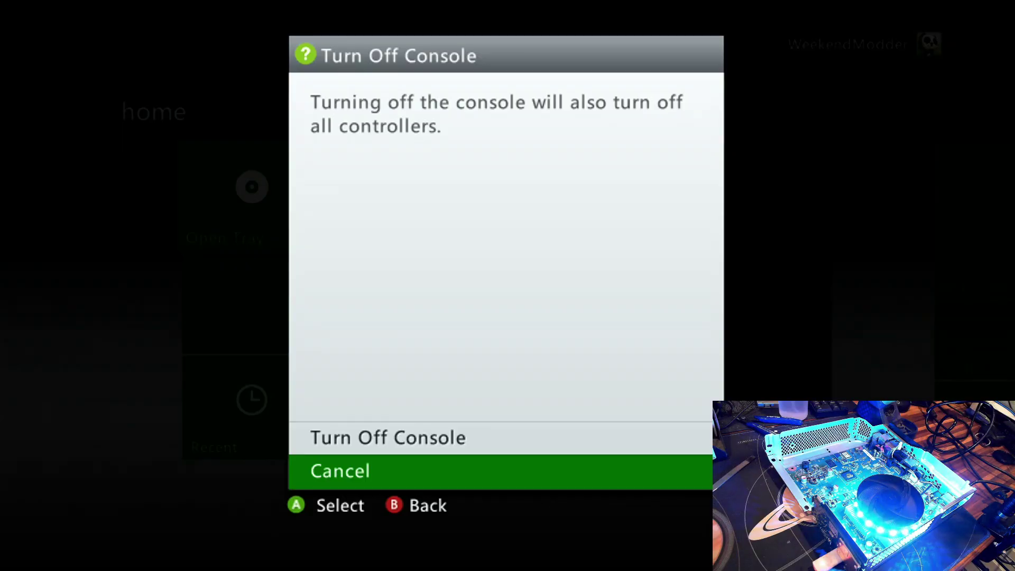